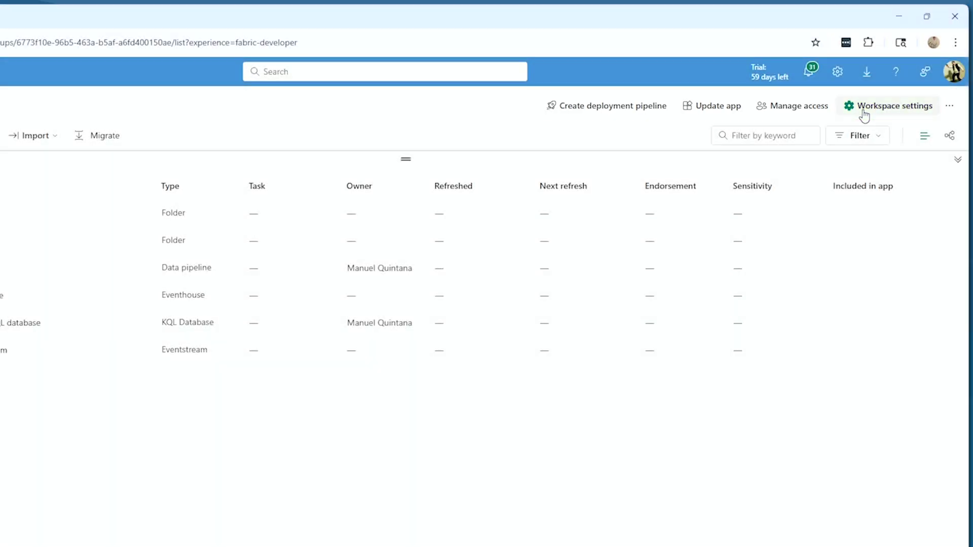
Check the DP-600 Class workspace's Azure connections settings, then return to its Monitoring item list
left_click(864, 113)
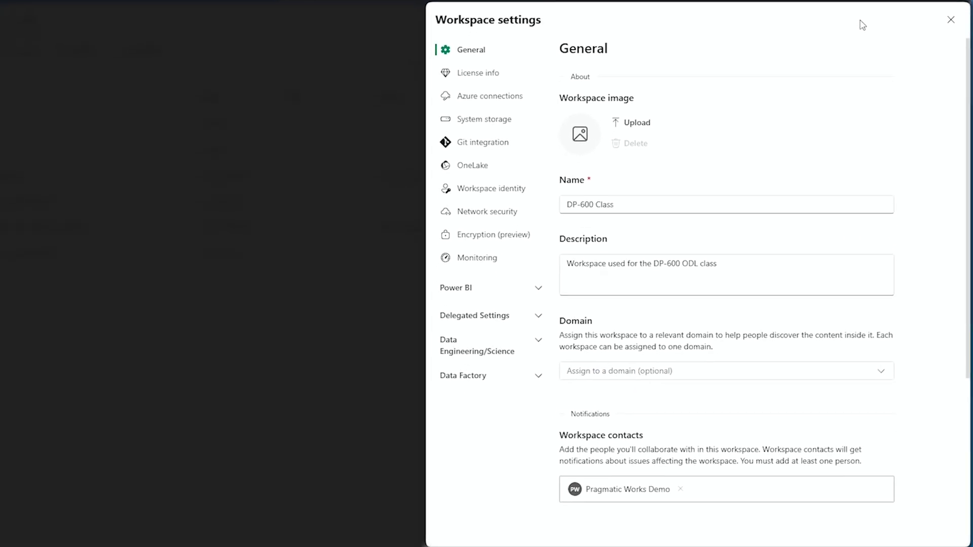
left_click(516, 97)
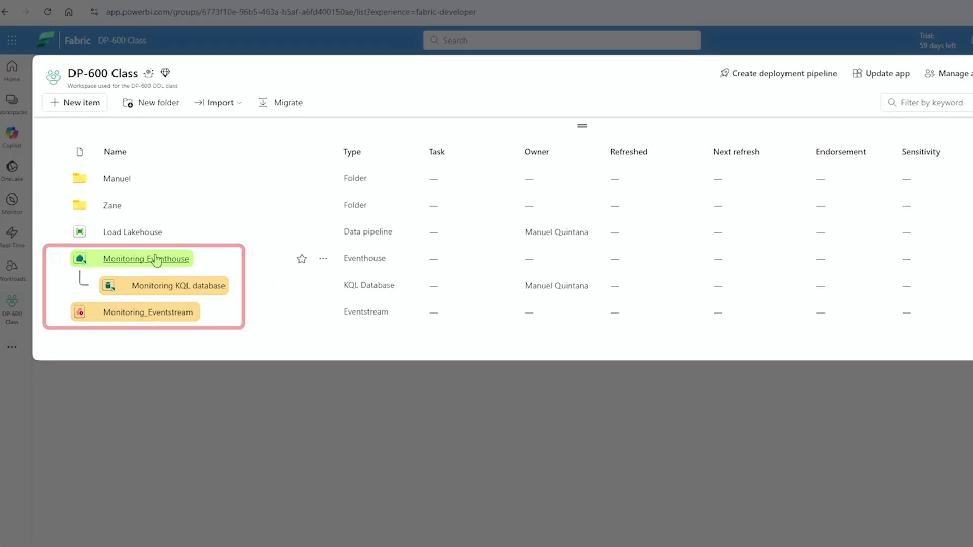
Open the Monitoring Eventhouse to view its system overview of storage, activity and databases
left_click(167, 280)
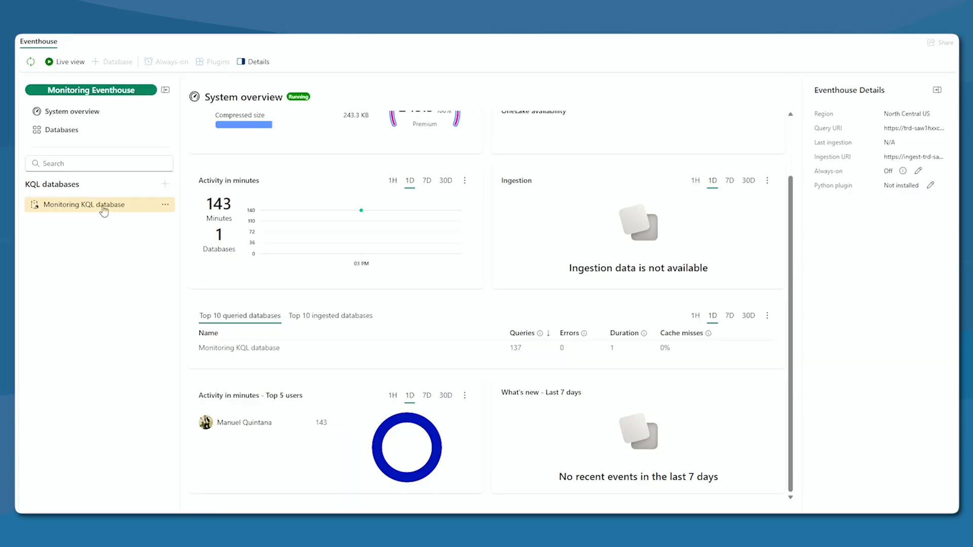
Open the Monitoring KQL database and scroll through its log table cards
left_click(104, 211)
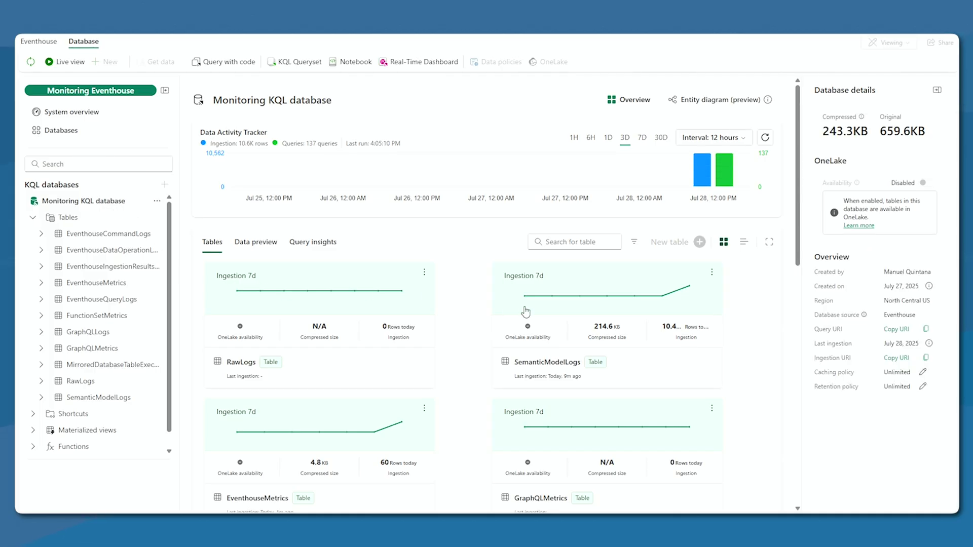
scroll(519, 315, "down", 3)
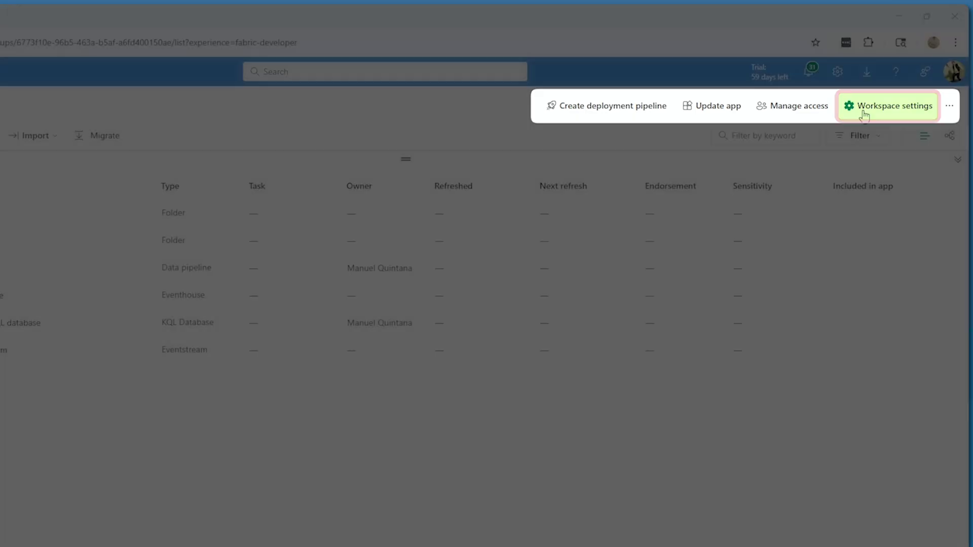
left_click(862, 105)
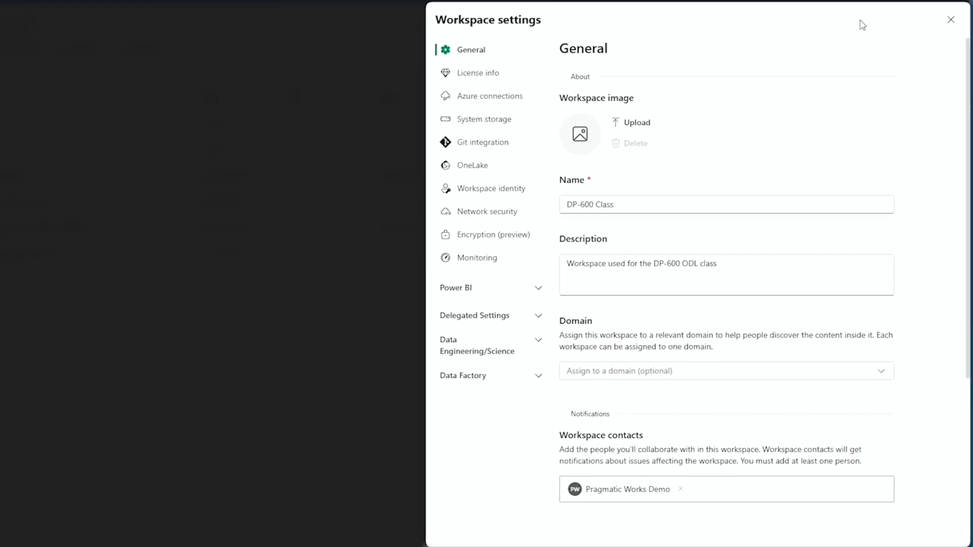
left_click(515, 96)
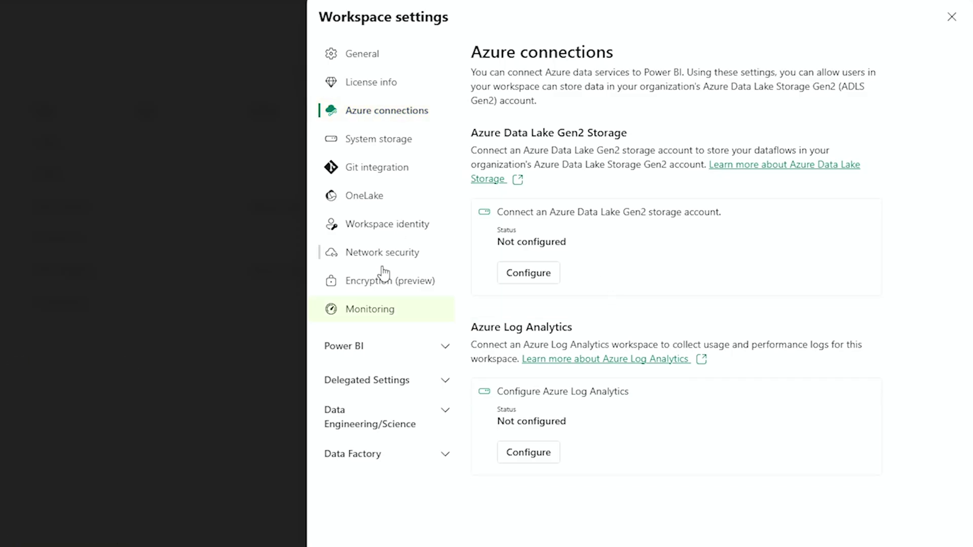
left_click(376, 310)
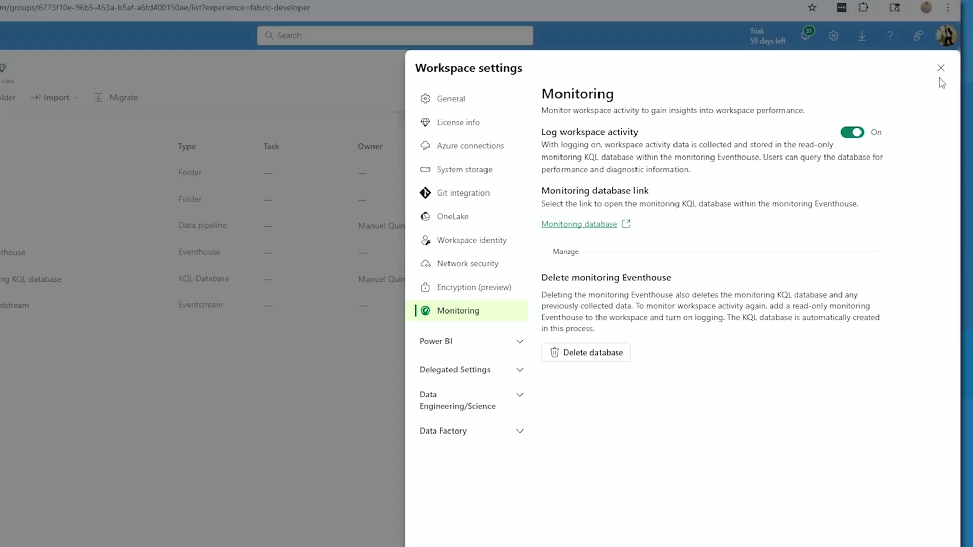
left_click(48, 228)
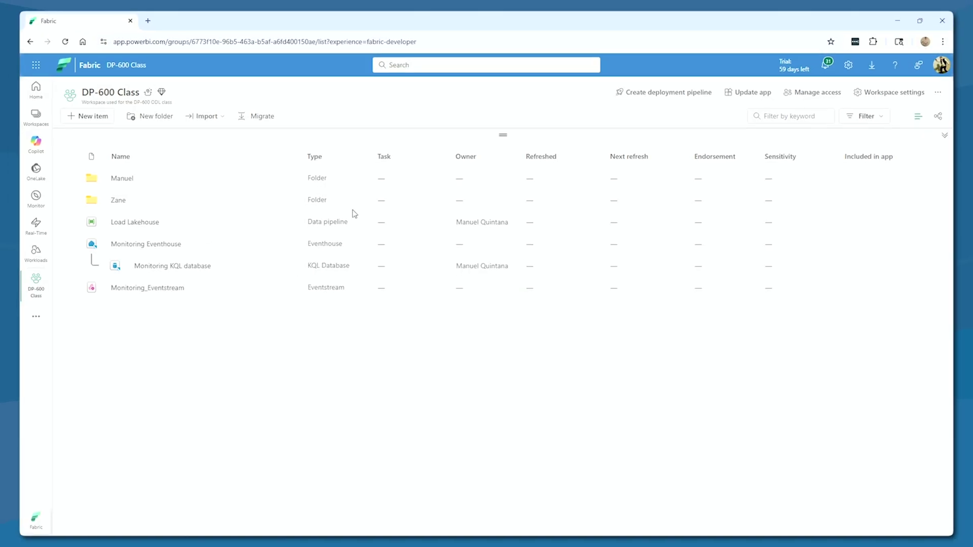
left_click(38, 293)
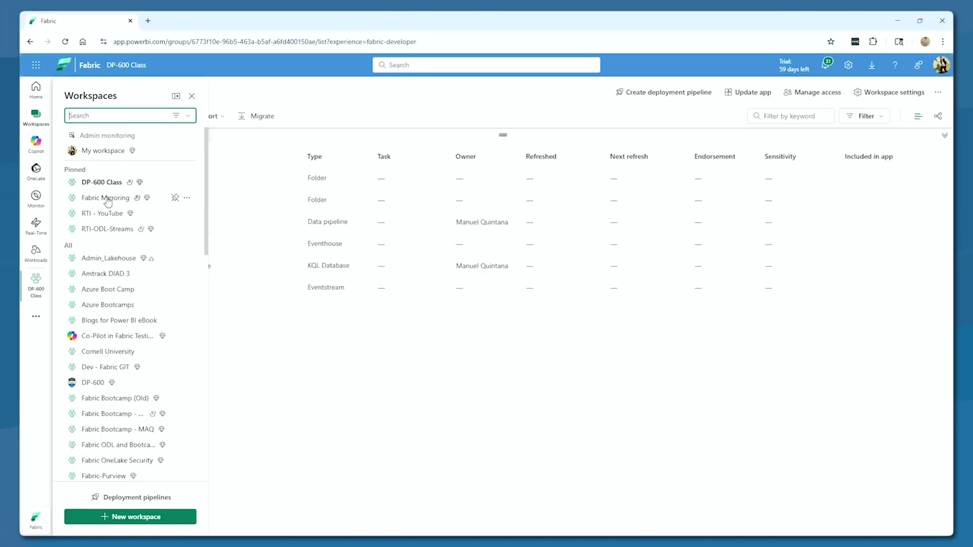
left_click(105, 201)
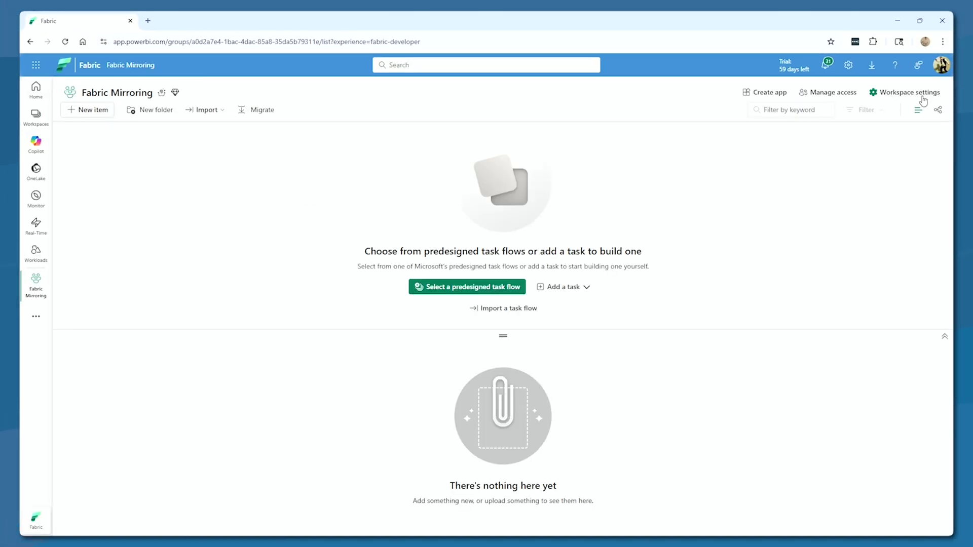
left_click(923, 101)
left_click(528, 294)
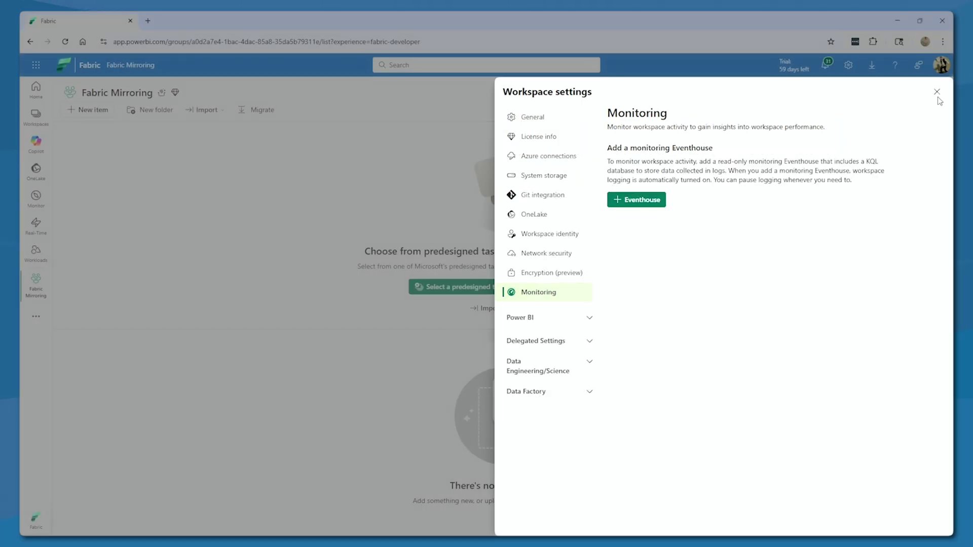
left_click(952, 26)
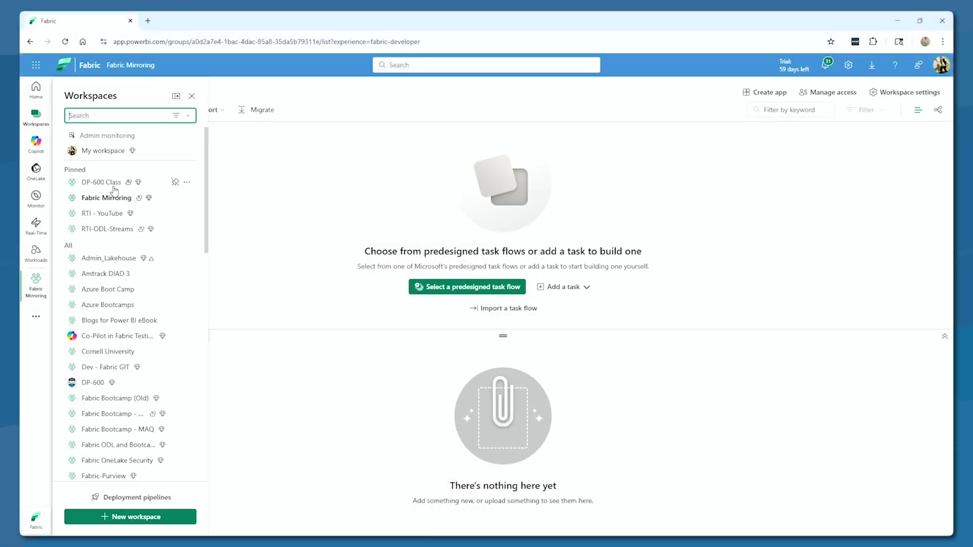
left_click(113, 186)
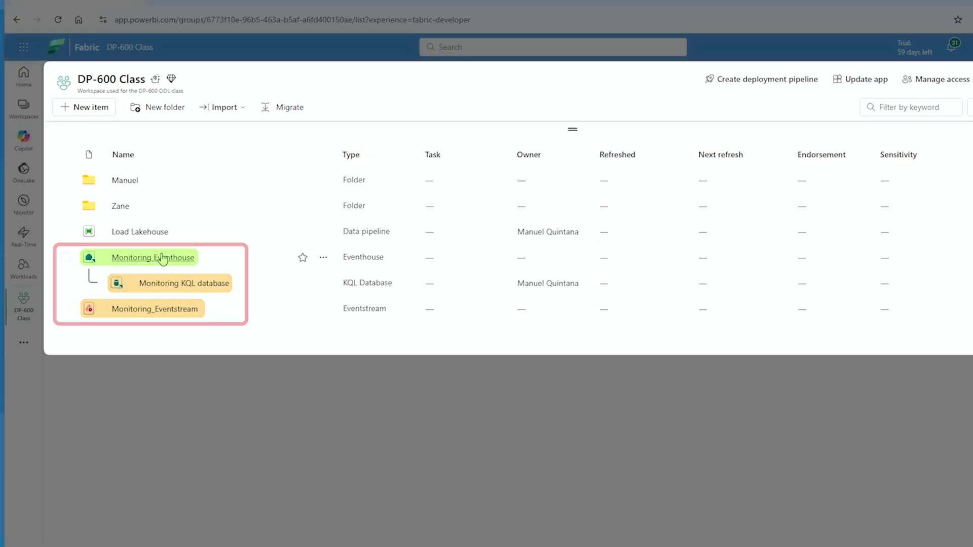
left_click(158, 280)
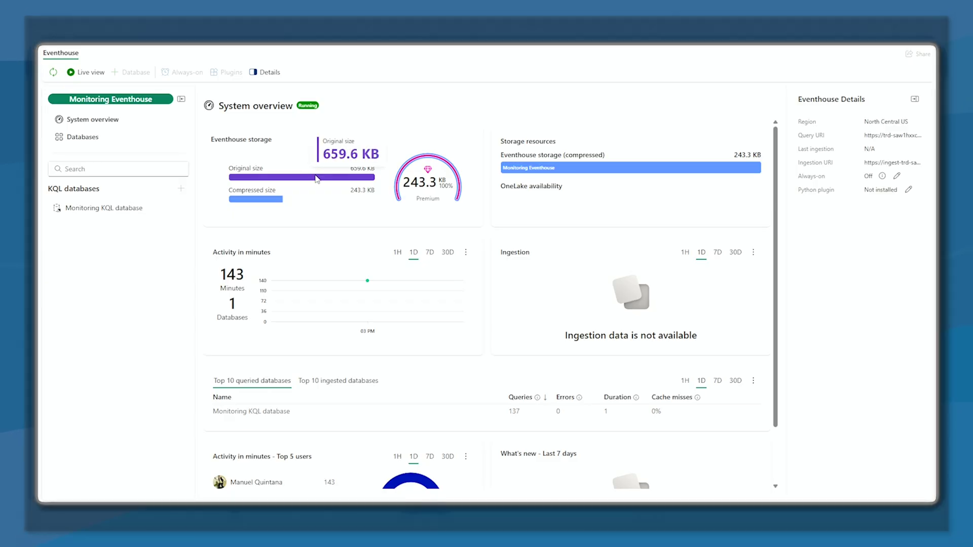
scroll(351, 263, "down", 2)
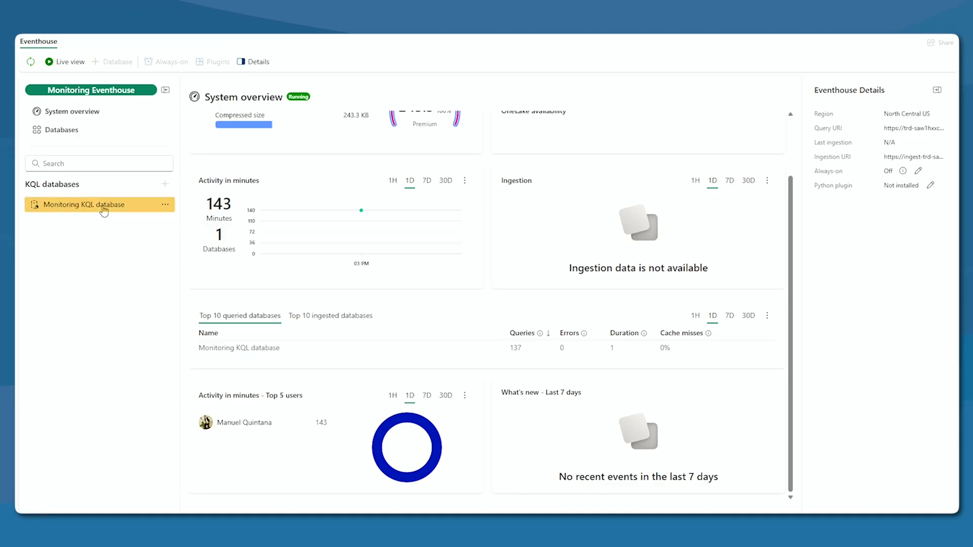
left_click(104, 210)
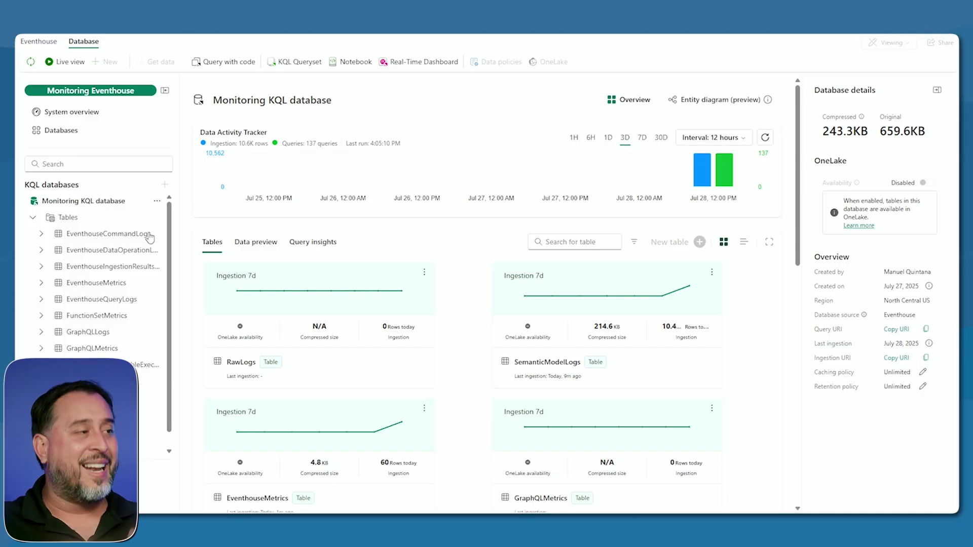
scroll(521, 310, "down", 3)
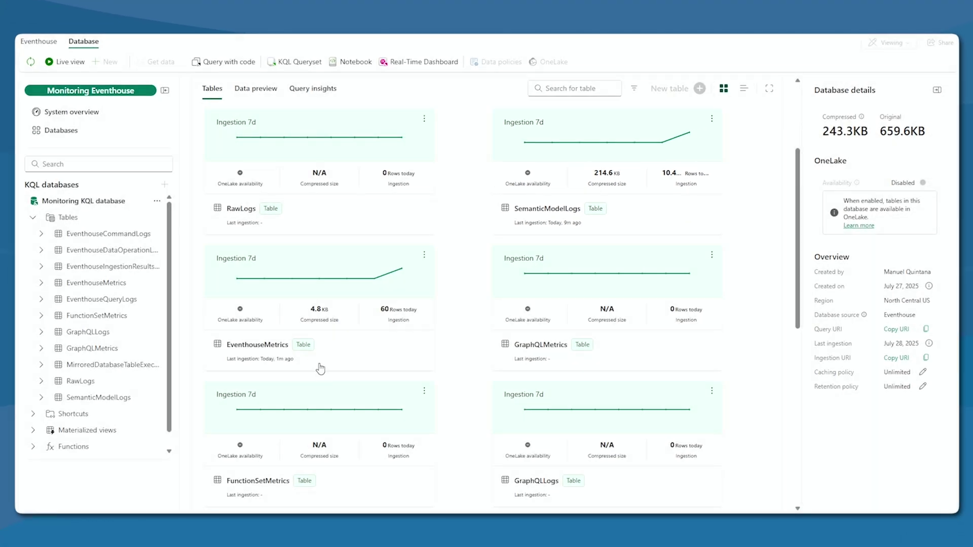
scroll(329, 312, "down", 2)
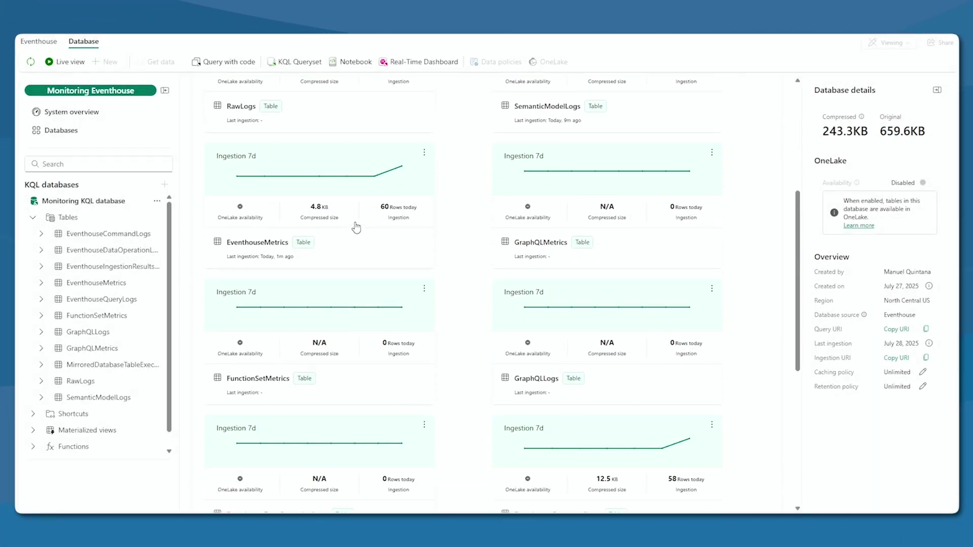
scroll(356, 228, "down", 3)
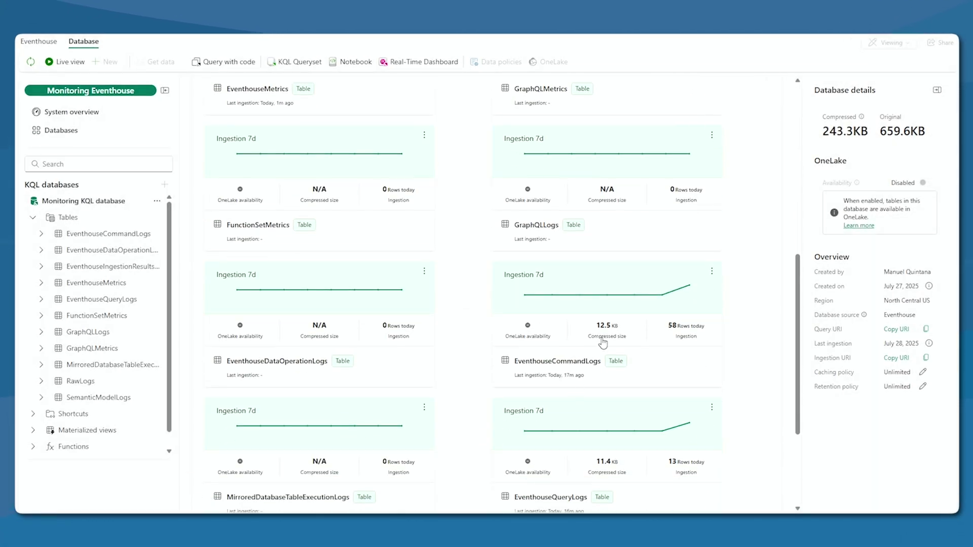
scroll(602, 343, "down", 2)
scroll(583, 365, "down", 1)
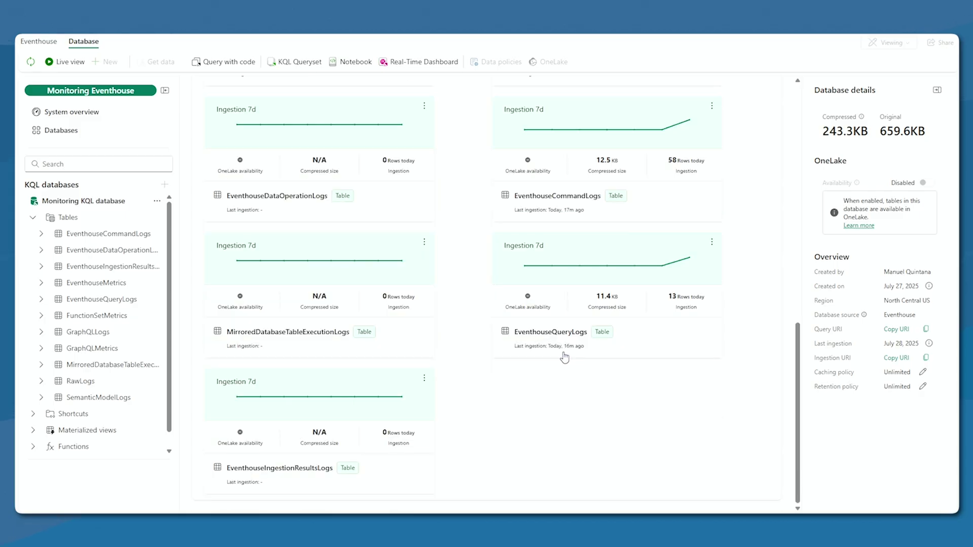
scroll(375, 349, "up", 2)
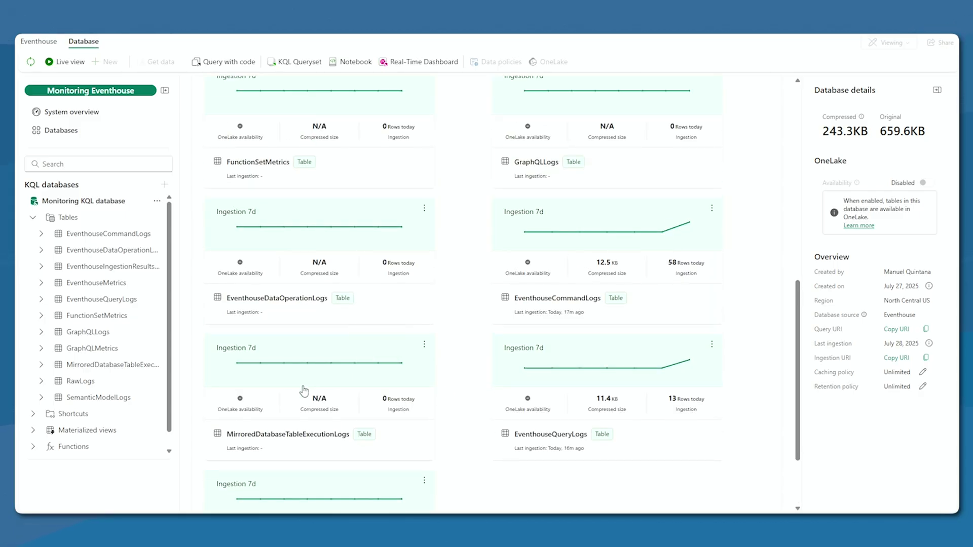
scroll(304, 390, "up", 3)
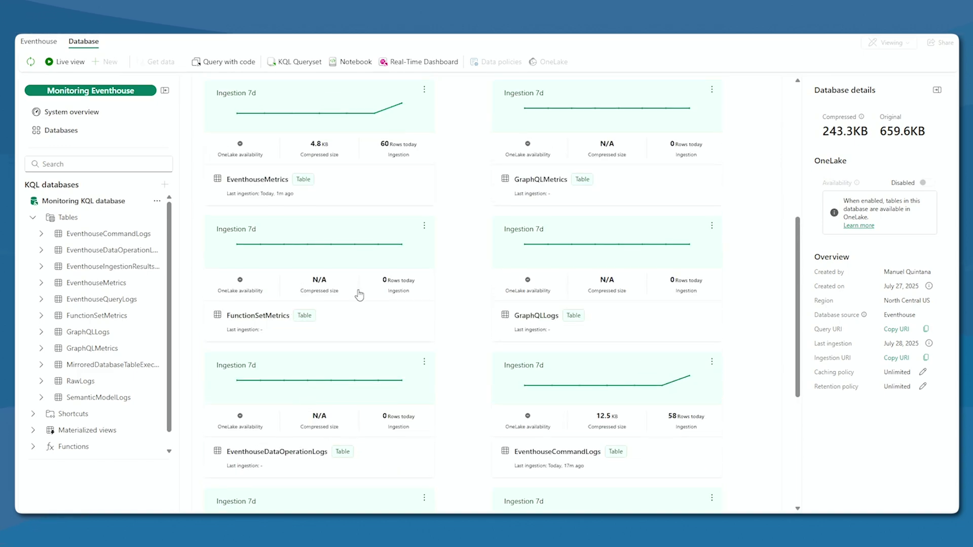
scroll(335, 290, "up", 1)
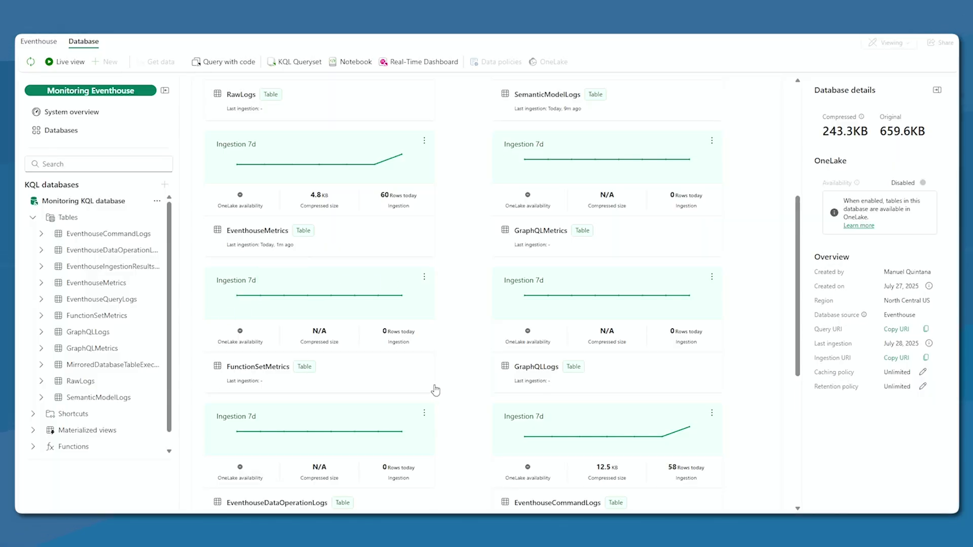
scroll(435, 390, "down", 2)
scroll(559, 391, "down", 2)
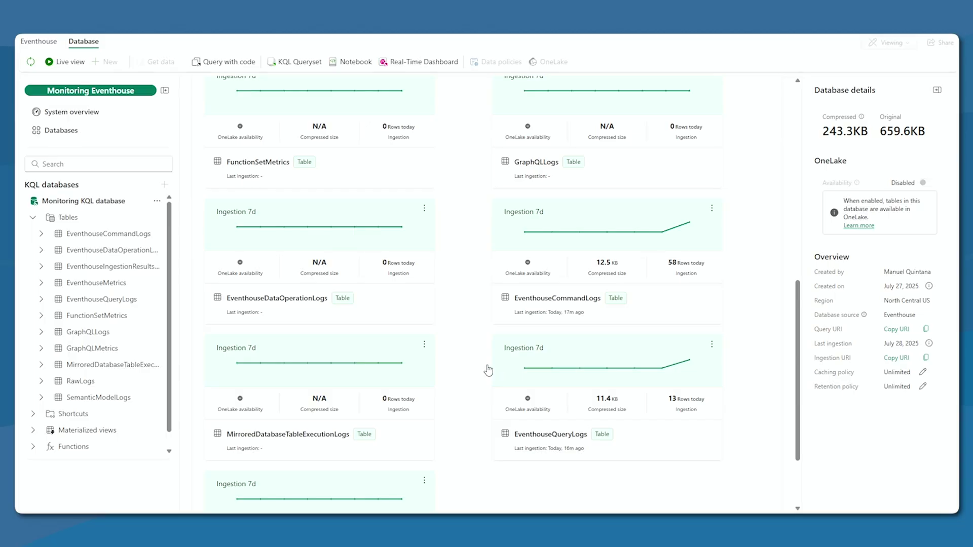
Preview the EventhouseMetrics table's columns, then switch to the EventhouseQueryLogs table
left_click(112, 283)
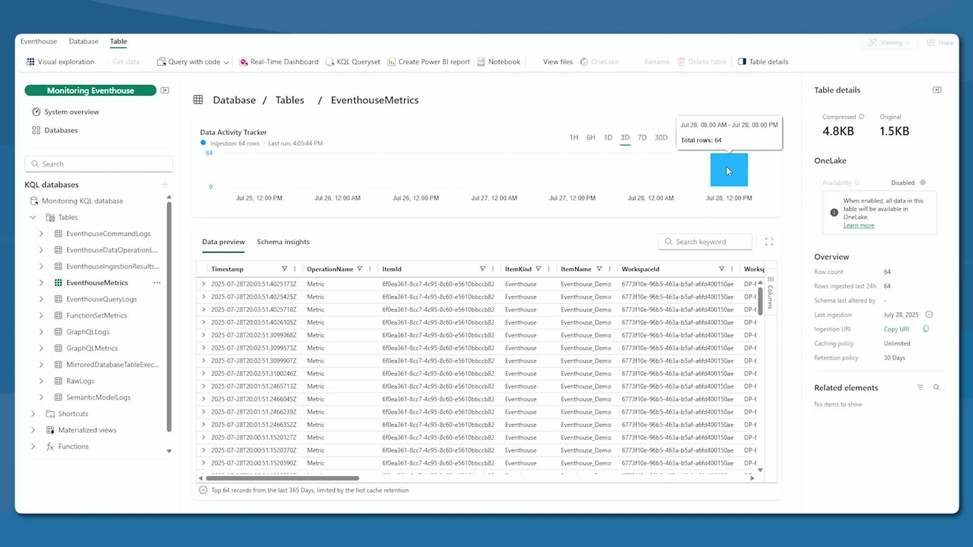
left_click_drag(325, 479, 407, 480)
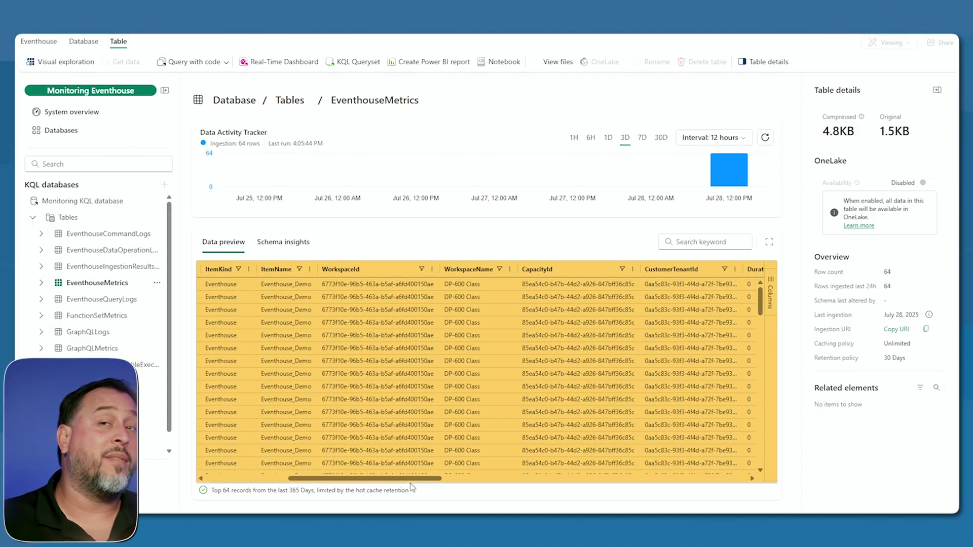
left_click_drag(415, 482, 742, 478)
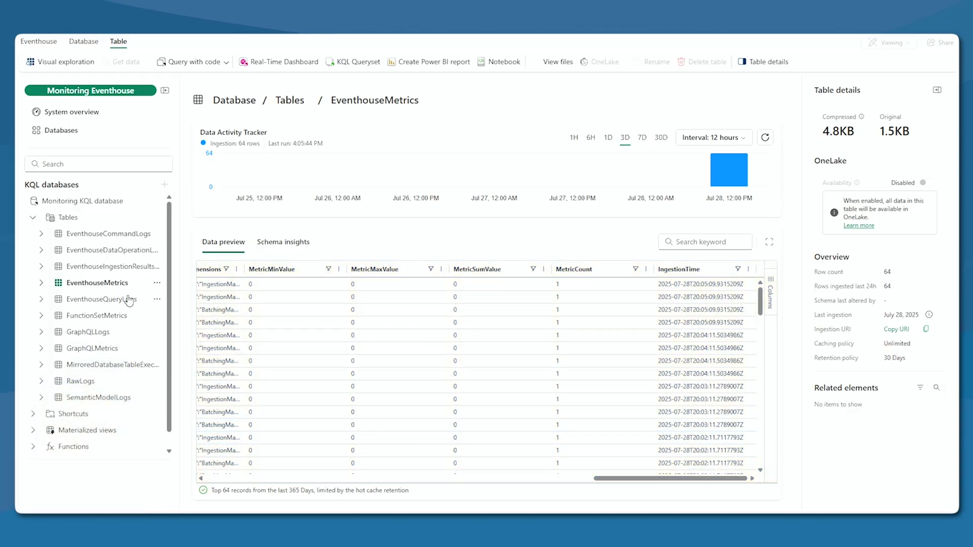
left_click(108, 300)
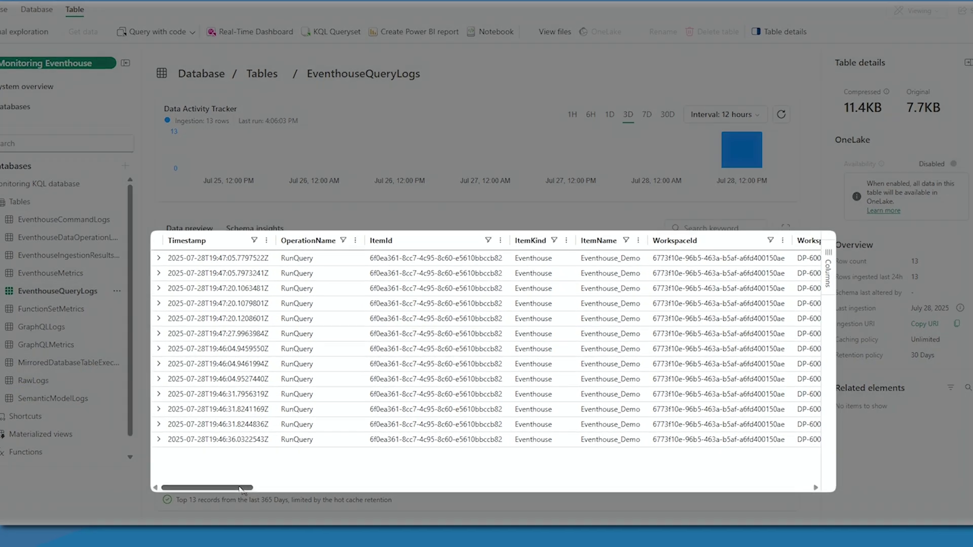
Scroll the EventhouseQueryLogs preview right and widen the QueryText column to read full queries
left_click_drag(274, 478, 551, 504)
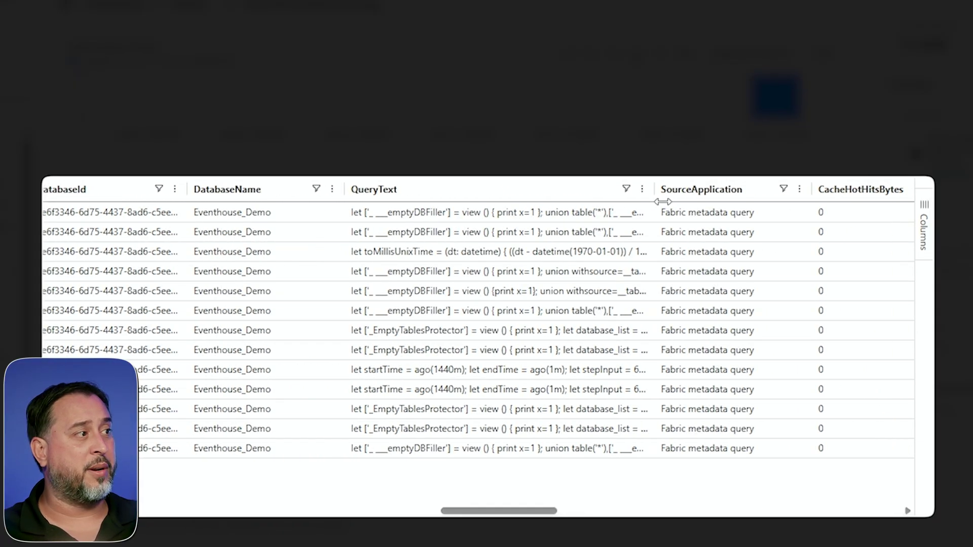
left_click_drag(662, 202, 759, 203)
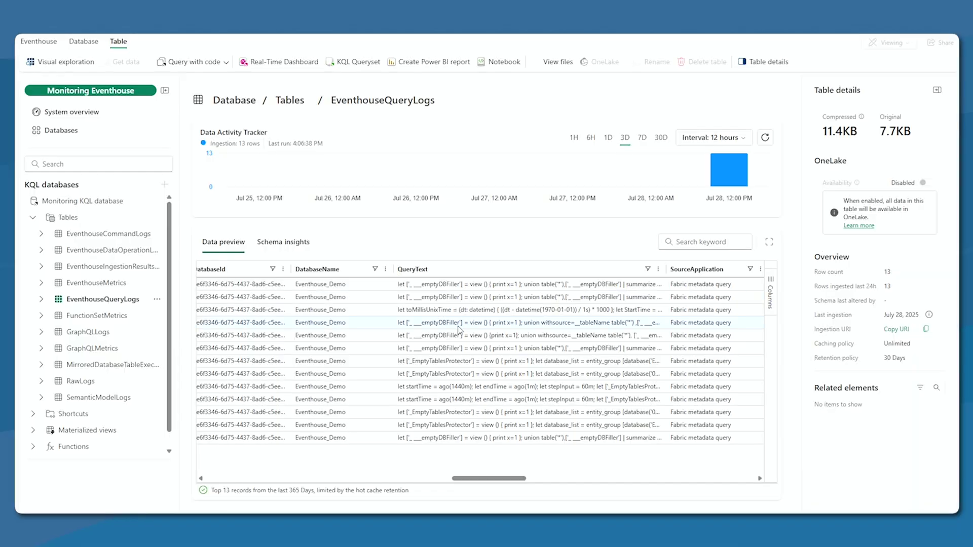
Show any 100 EventhouseQueryLogs records in Explore your data, then open workspace Monitoring settings
left_click(157, 299)
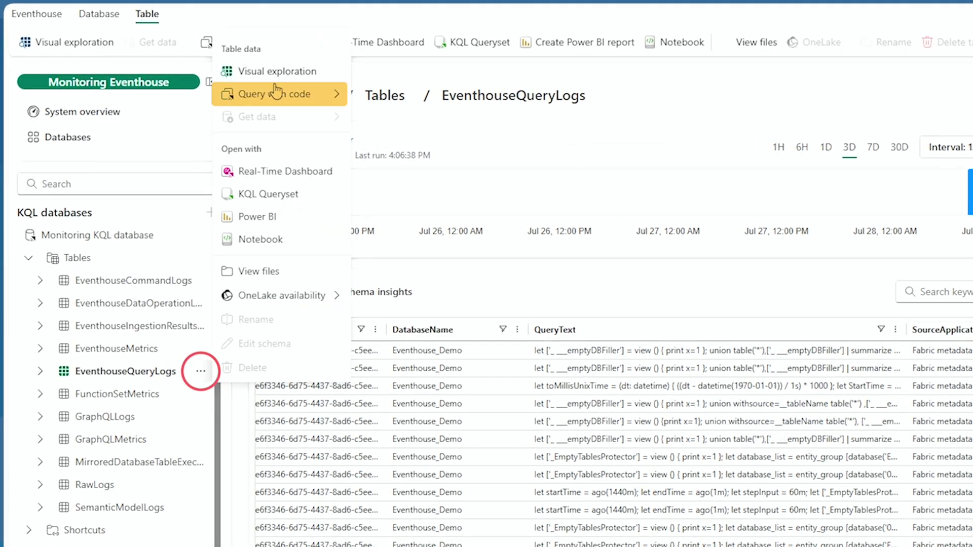
left_click(386, 99)
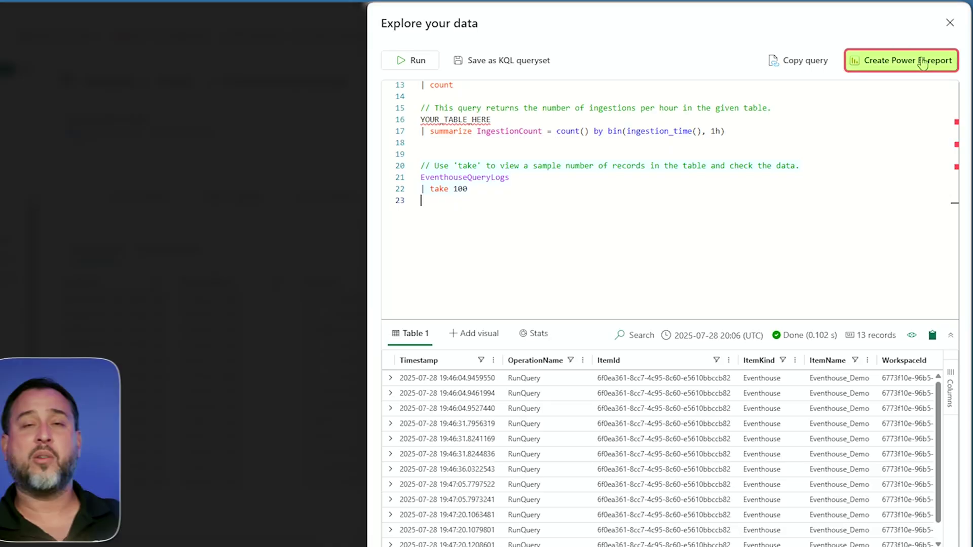
left_click(950, 25)
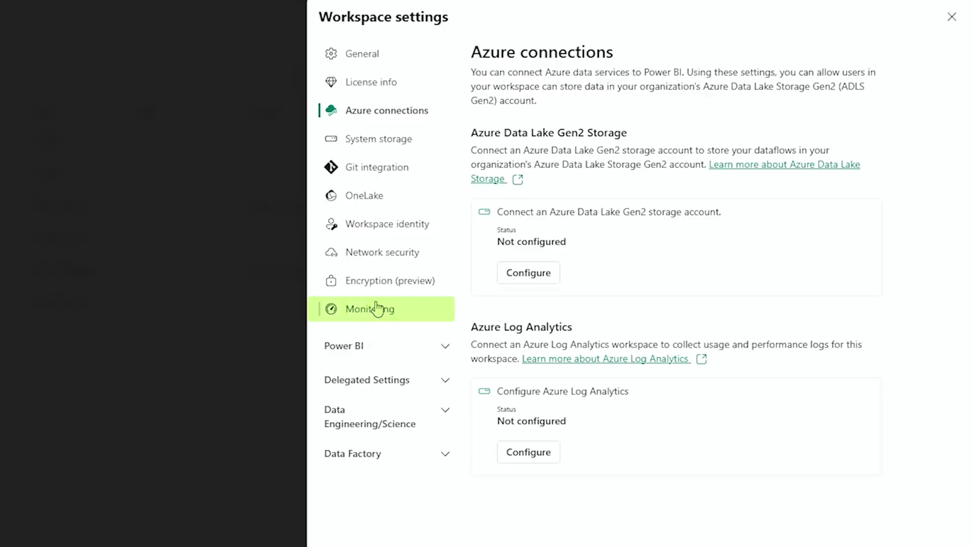
left_click(376, 309)
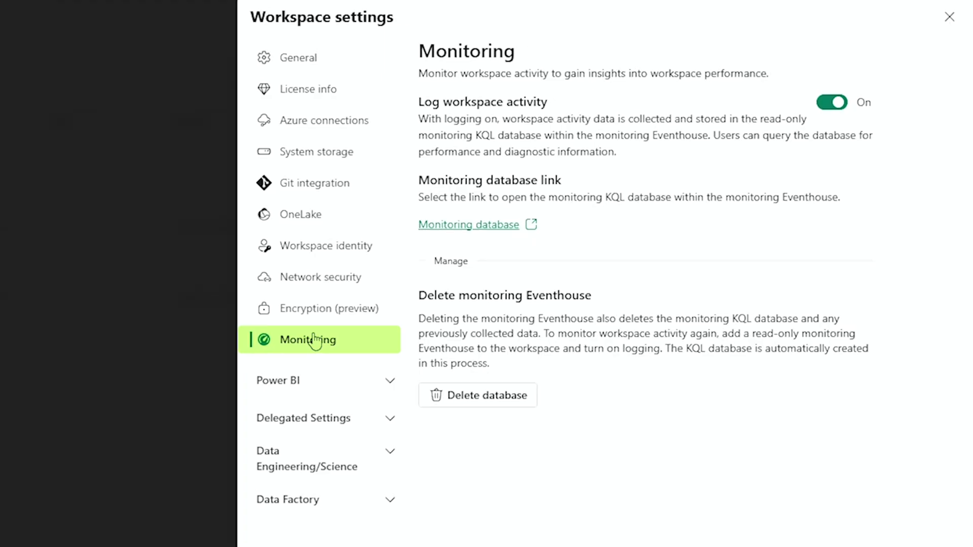